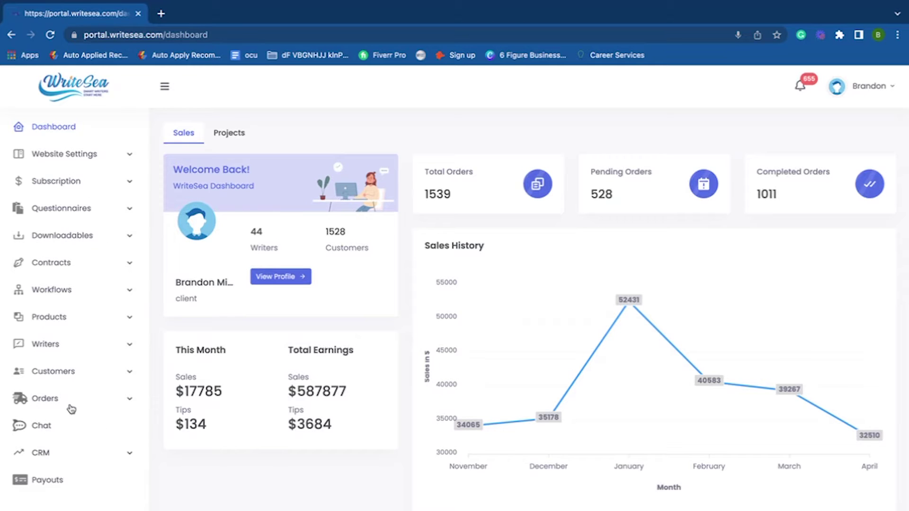
- Go to the Orders Reports page under the Orders menu
{"action": "left_click", "coordinate": [113, 399]}
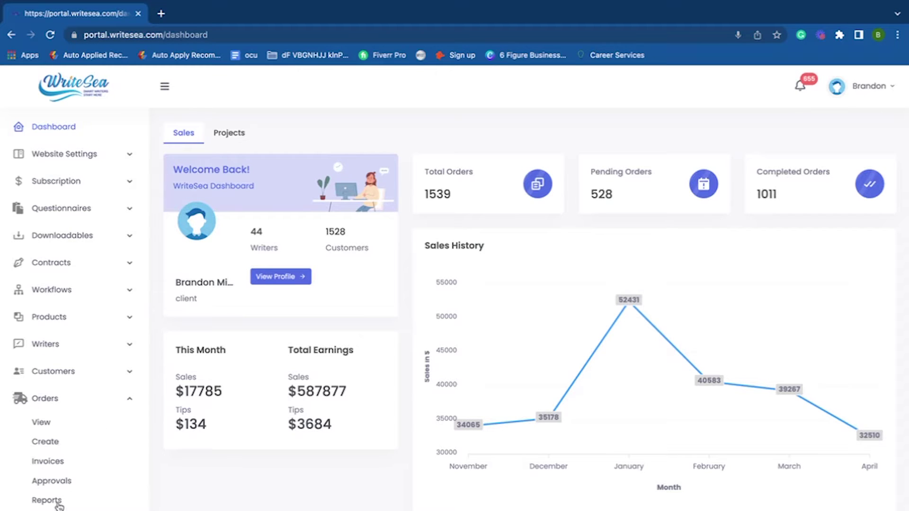
{"action": "left_click", "coordinate": [46, 501]}
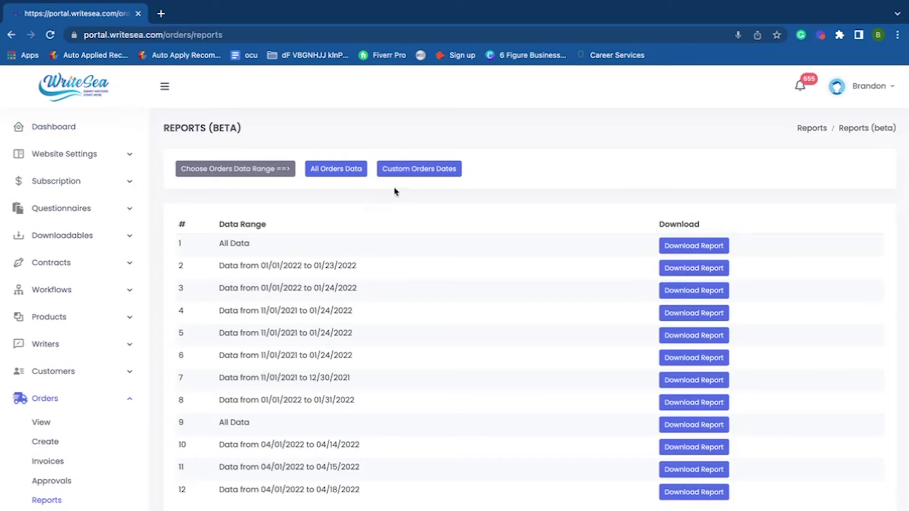
- Start a custom-dates orders report covering May 1 to May 13, 2022
{"action": "left_click", "coordinate": [415, 171]}
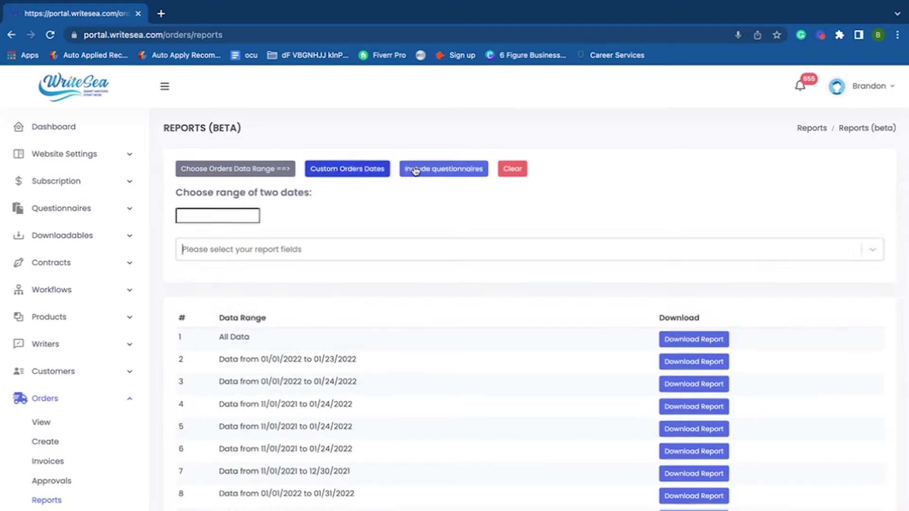
{"action": "left_click", "coordinate": [218, 215]}
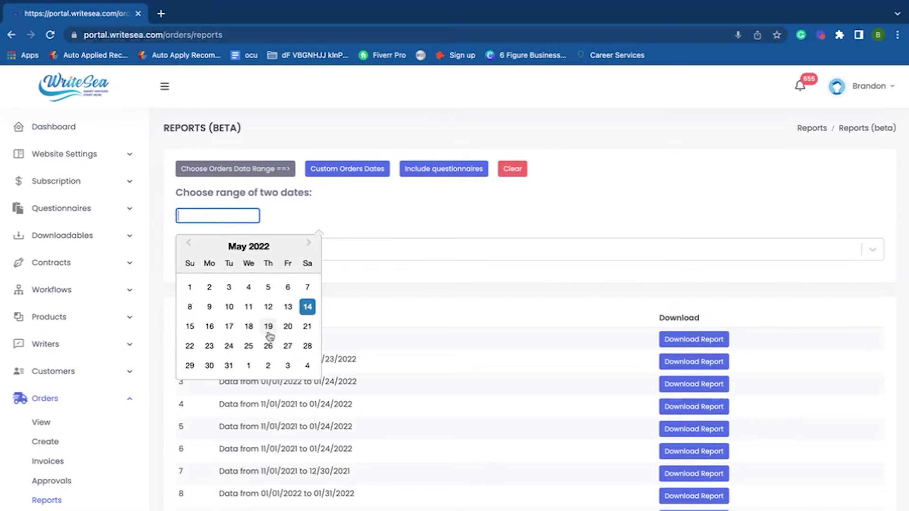
{"action": "left_click", "coordinate": [189, 287]}
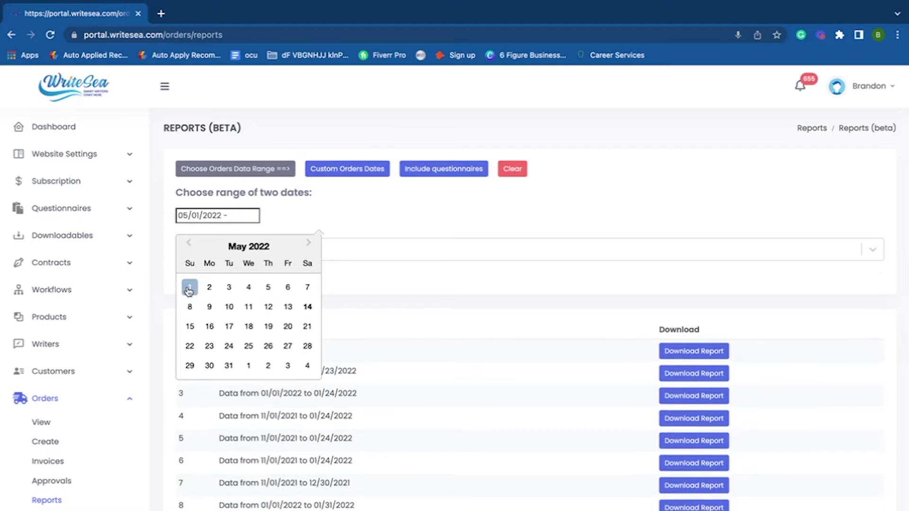
{"action": "left_click", "coordinate": [288, 307]}
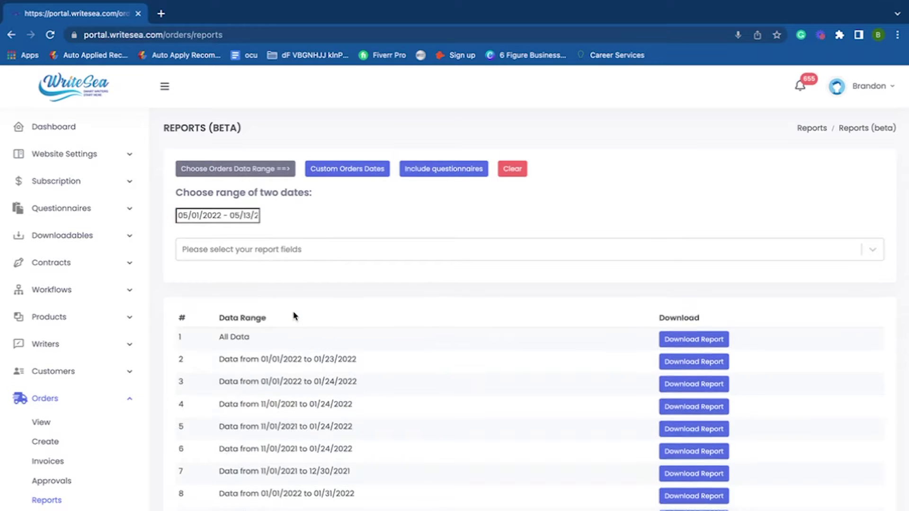
- Add Customer Name, Writer Name, Purchased Date and Order Name fields, and enable questionnaire answers
{"action": "left_click", "coordinate": [270, 251]}
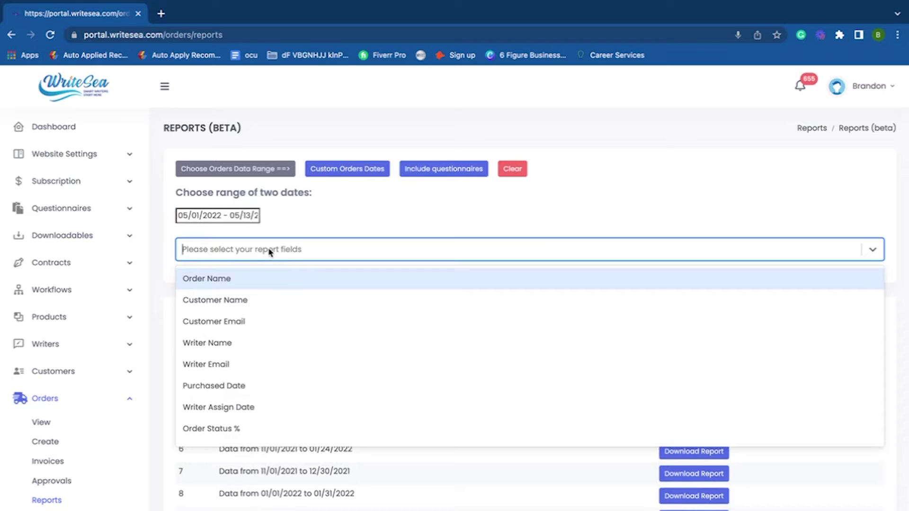
{"action": "left_click", "coordinate": [260, 299]}
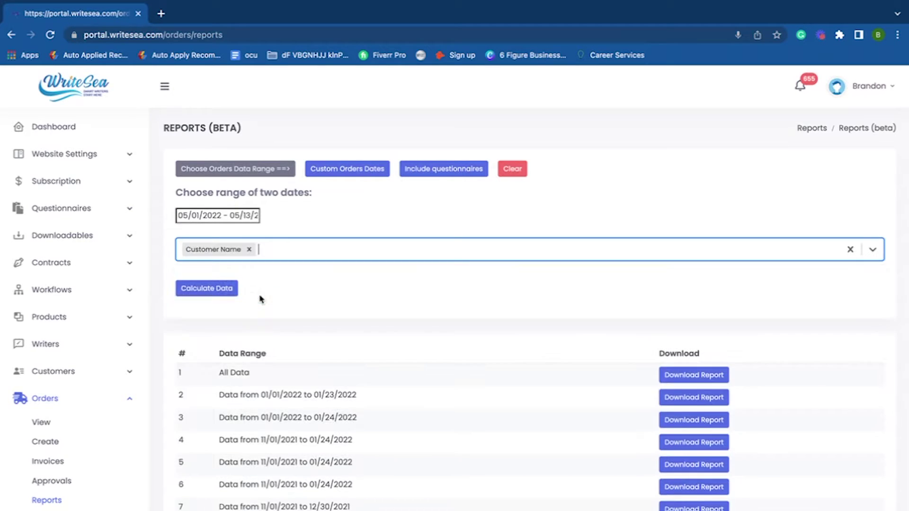
{"action": "left_click", "coordinate": [313, 249]}
{"action": "left_click", "coordinate": [258, 324]}
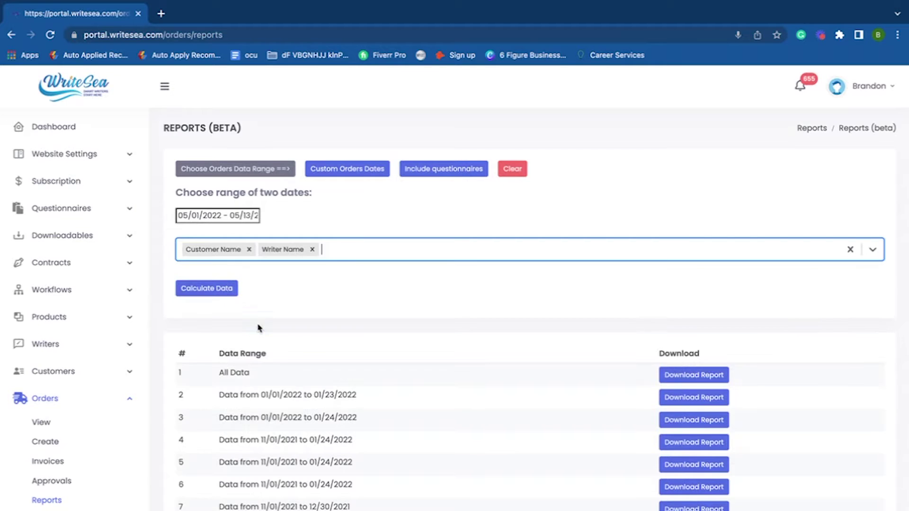
{"action": "left_click", "coordinate": [353, 249]}
{"action": "scroll", "coordinate": [277, 376], "scroll_direction": "down", "scroll_amount": 3}
{"action": "scroll", "coordinate": [276, 377], "scroll_direction": "up", "scroll_amount": 2}
{"action": "scroll", "coordinate": [276, 377], "scroll_direction": "up", "scroll_amount": 2}
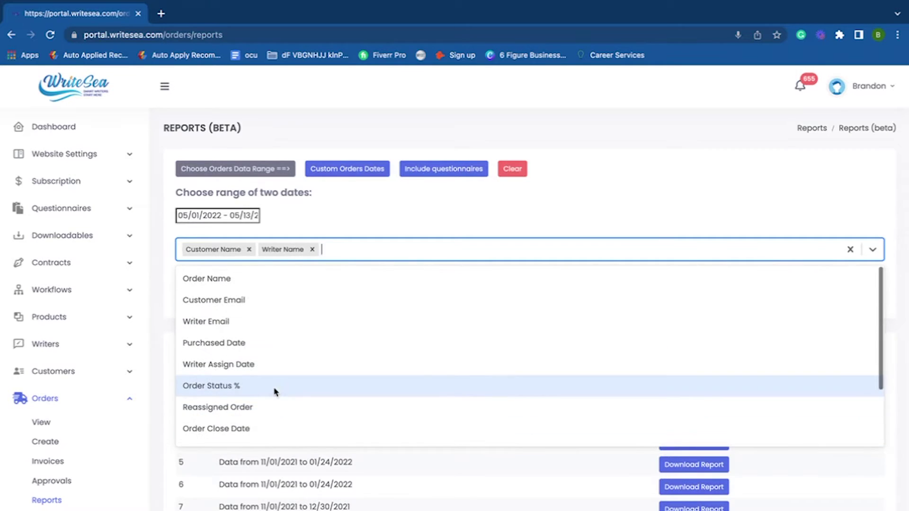
{"action": "left_click", "coordinate": [228, 343]}
{"action": "left_click", "coordinate": [429, 250]}
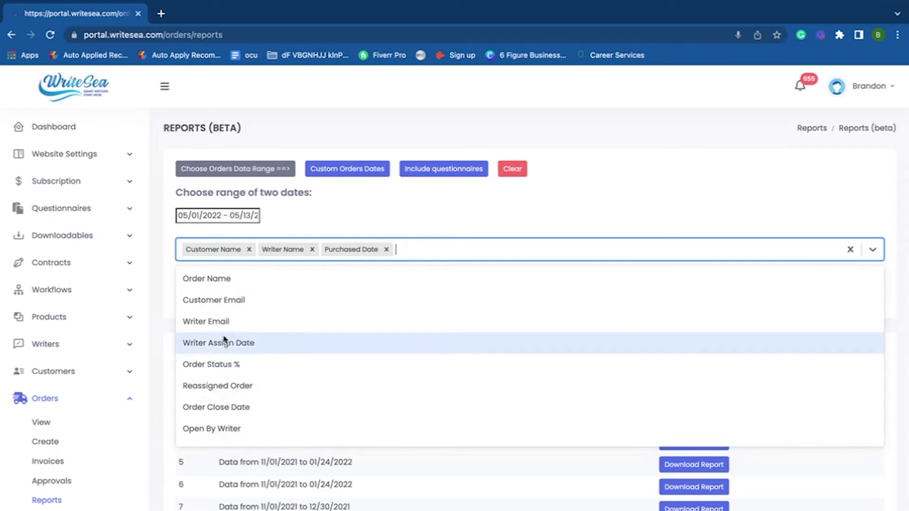
{"action": "left_click", "coordinate": [222, 279]}
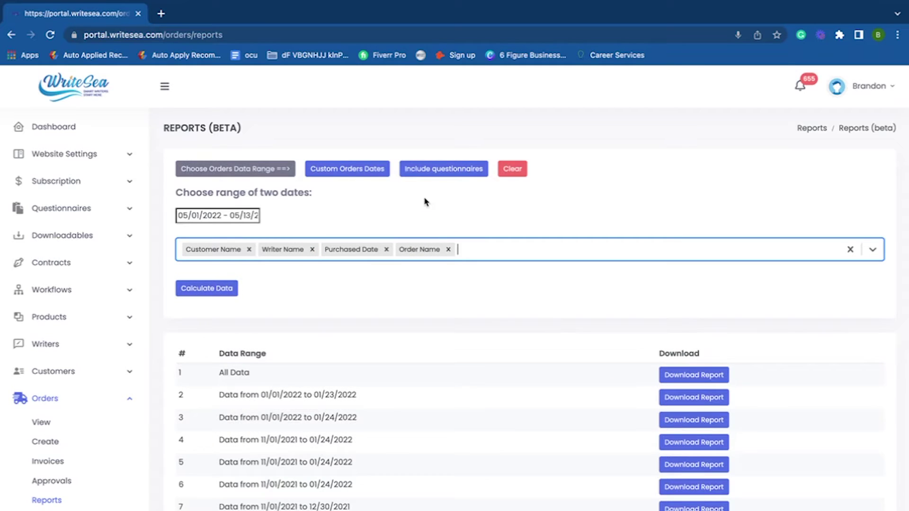
{"action": "left_click", "coordinate": [436, 171]}
- Include the Client Intake questionnaire with its Employer Name and Position Title questions
{"action": "left_click", "coordinate": [278, 282]}
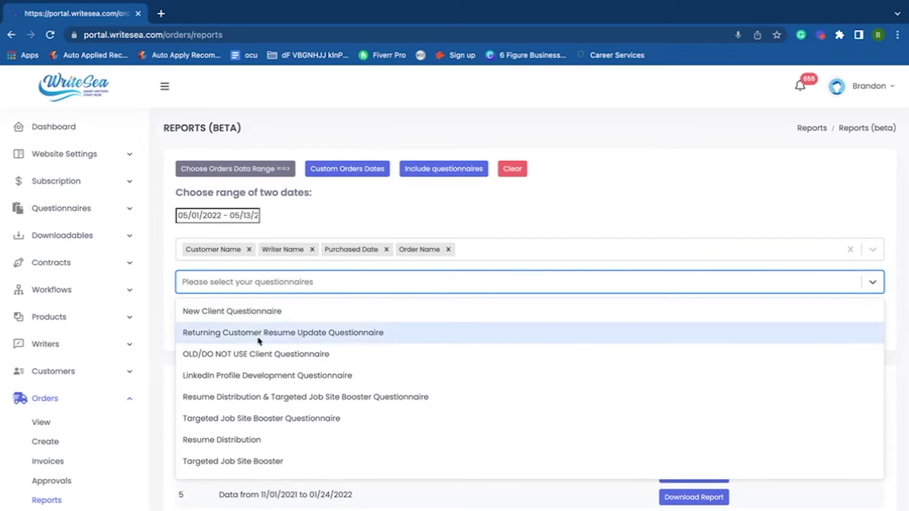
{"action": "scroll", "coordinate": [255, 404], "scroll_direction": "down", "scroll_amount": 3}
{"action": "left_click", "coordinate": [207, 432]}
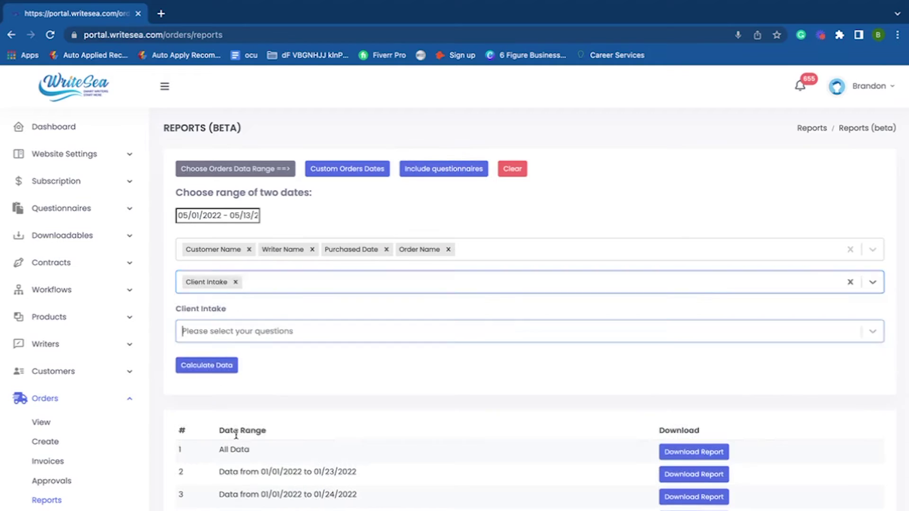
{"action": "left_click", "coordinate": [274, 333]}
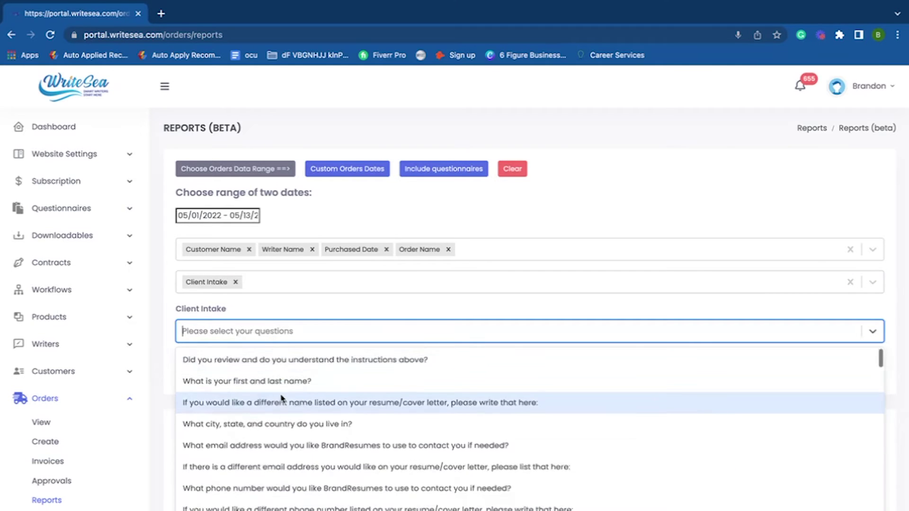
{"action": "scroll", "coordinate": [281, 399], "scroll_direction": "down", "scroll_amount": 4}
{"action": "scroll", "coordinate": [281, 398], "scroll_direction": "down", "scroll_amount": 3}
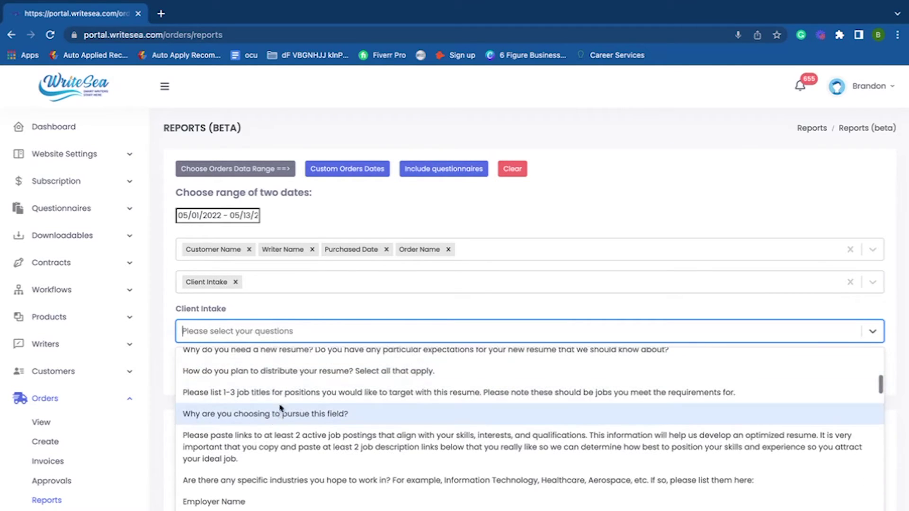
{"action": "scroll", "coordinate": [273, 379], "scroll_direction": "down", "scroll_amount": 3}
{"action": "scroll", "coordinate": [273, 398], "scroll_direction": "down", "scroll_amount": 2}
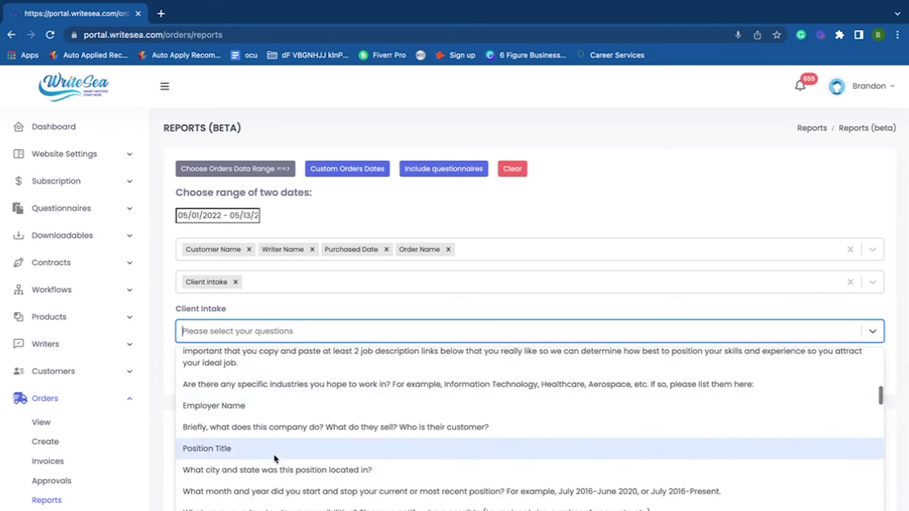
{"action": "left_click", "coordinate": [242, 407]}
{"action": "left_click", "coordinate": [294, 337]}
{"action": "scroll", "coordinate": [269, 441], "scroll_direction": "down", "scroll_amount": 3}
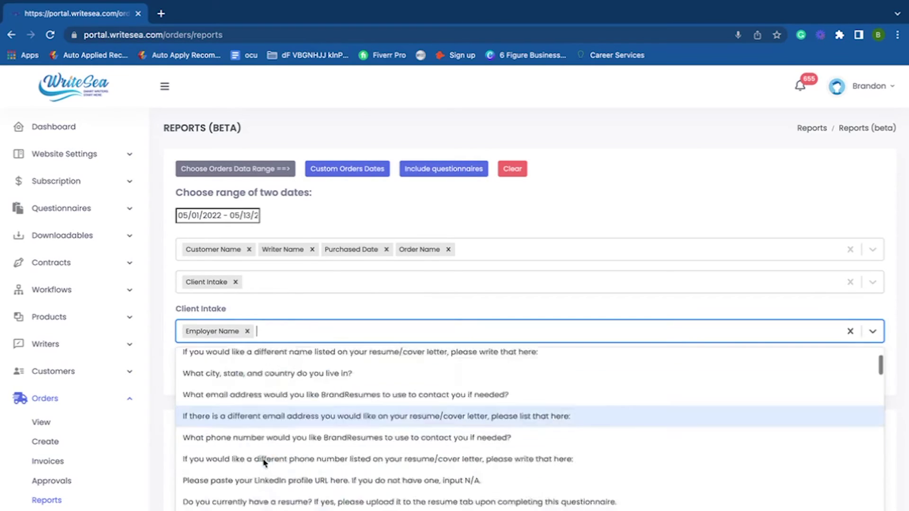
{"action": "scroll", "coordinate": [270, 455], "scroll_direction": "down", "scroll_amount": 3}
{"action": "scroll", "coordinate": [262, 463], "scroll_direction": "down", "scroll_amount": 3}
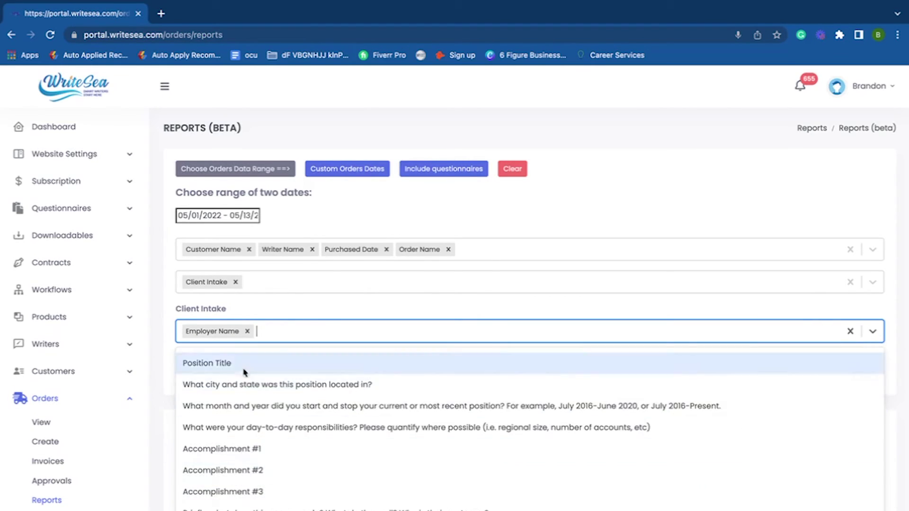
{"action": "left_click", "coordinate": [206, 363]}
- Submit the report request, dismiss the confirmation, and download the 04/01/2022–04/18/2022 report
{"action": "left_click", "coordinate": [221, 370]}
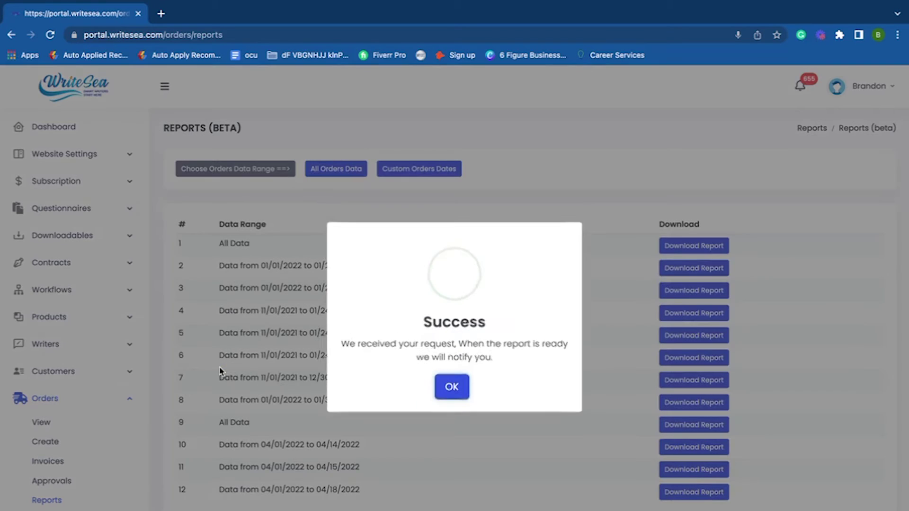
{"action": "left_click", "coordinate": [452, 387]}
{"action": "scroll", "coordinate": [426, 334], "scroll_direction": "down", "scroll_amount": 1}
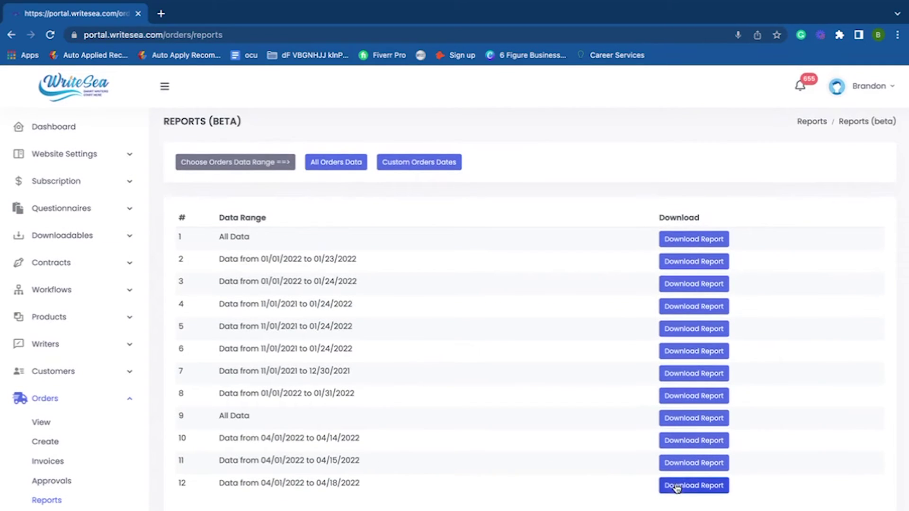
{"action": "left_click", "coordinate": [694, 485]}
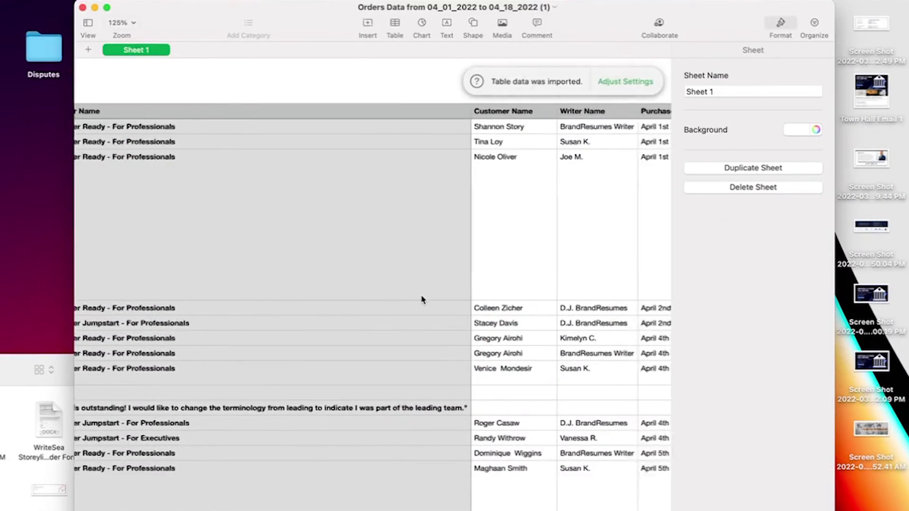
{"action": "scroll", "coordinate": [387, 296], "scroll_direction": "right", "scroll_amount": 6}
{"action": "scroll", "coordinate": [405, 296], "scroll_direction": "right", "scroll_amount": 6}
{"action": "scroll", "coordinate": [421, 299], "scroll_direction": "right", "scroll_amount": 5}
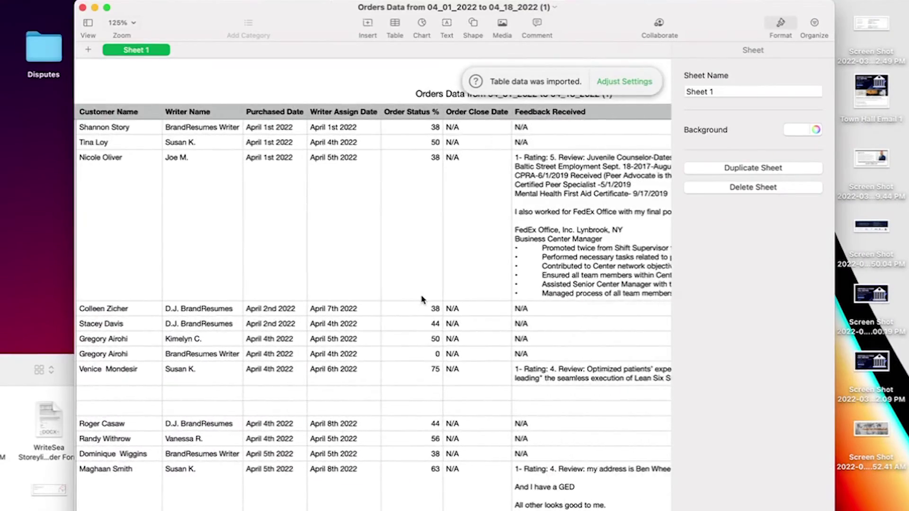
{"action": "scroll", "coordinate": [422, 299], "scroll_direction": "right", "scroll_amount": 5}
{"action": "scroll", "coordinate": [422, 299], "scroll_direction": "right", "scroll_amount": 3}
{"action": "scroll", "coordinate": [423, 300], "scroll_direction": "right", "scroll_amount": 5}
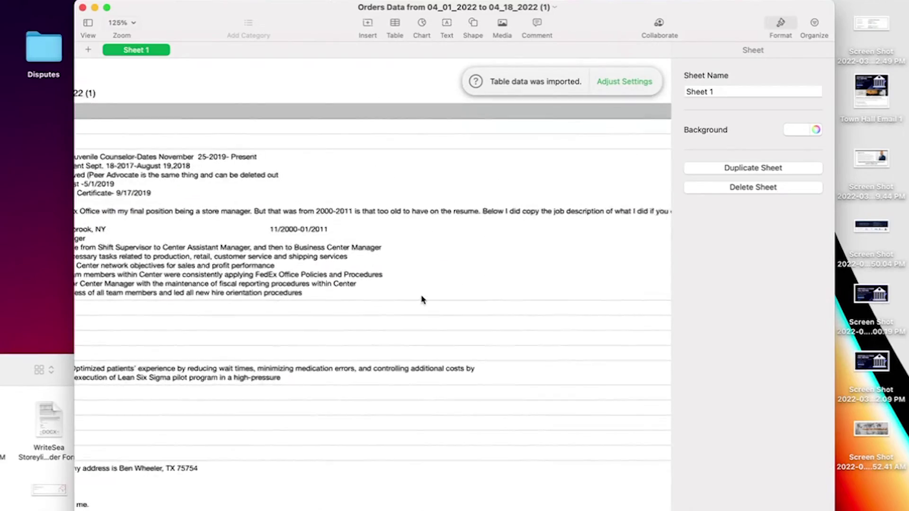
{"action": "scroll", "coordinate": [422, 299], "scroll_direction": "right", "scroll_amount": 5}
{"action": "scroll", "coordinate": [422, 299], "scroll_direction": "right", "scroll_amount": 3}
{"action": "scroll", "coordinate": [422, 299], "scroll_direction": "left", "scroll_amount": 10}
{"action": "scroll", "coordinate": [422, 300], "scroll_direction": "left", "scroll_amount": 10}
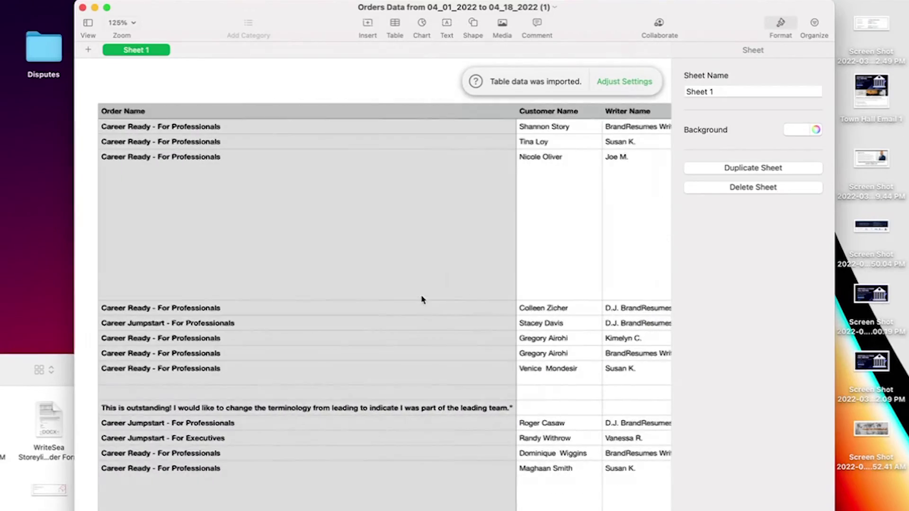
{"action": "scroll", "coordinate": [422, 357], "scroll_direction": "left", "scroll_amount": 2}
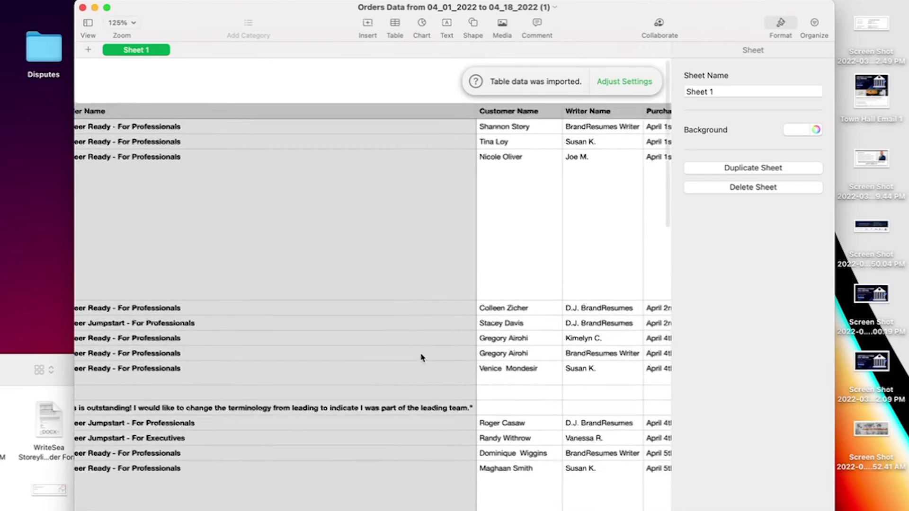
{"action": "scroll", "coordinate": [462, 353], "scroll_direction": "down", "scroll_amount": 3}
{"action": "scroll", "coordinate": [462, 352], "scroll_direction": "down", "scroll_amount": 2}
{"action": "scroll", "coordinate": [461, 353], "scroll_direction": "up", "scroll_amount": 3}
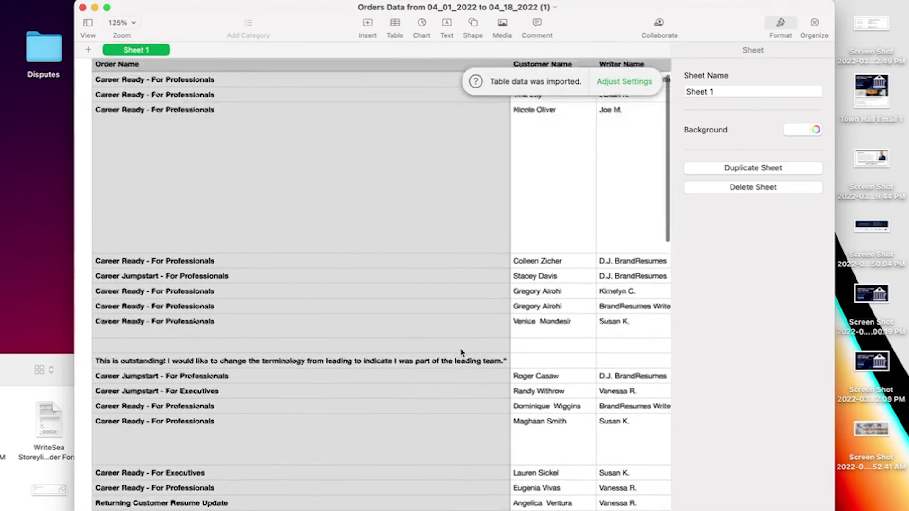
{"action": "scroll", "coordinate": [461, 353], "scroll_direction": "up", "scroll_amount": 2}
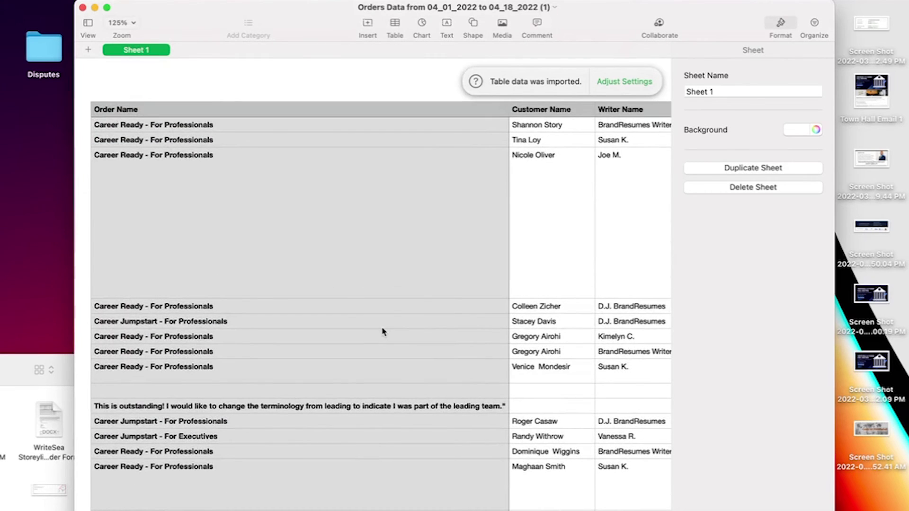